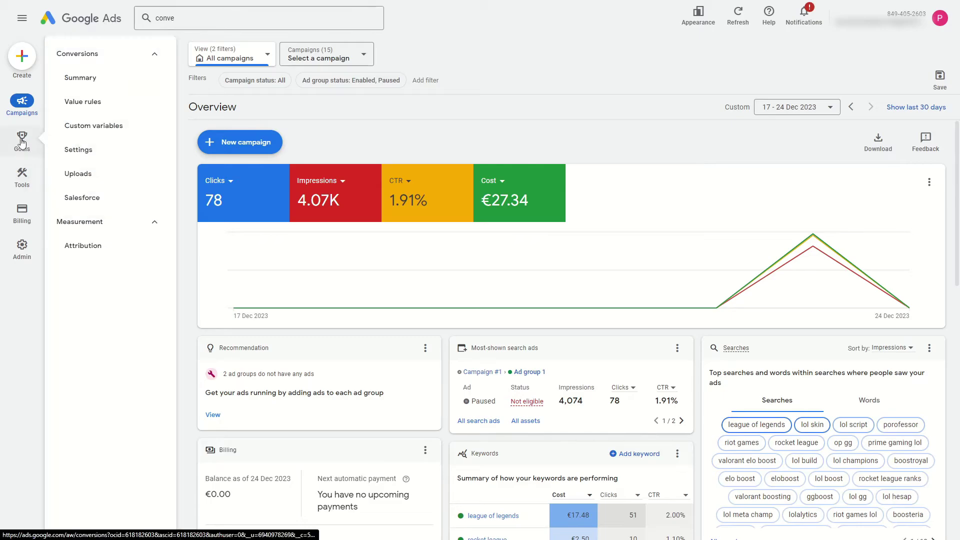
# Go to Goals > Conversions > Summary to list the conversion goals, including the inactive Purchase action.
pyautogui.click(84, 79)
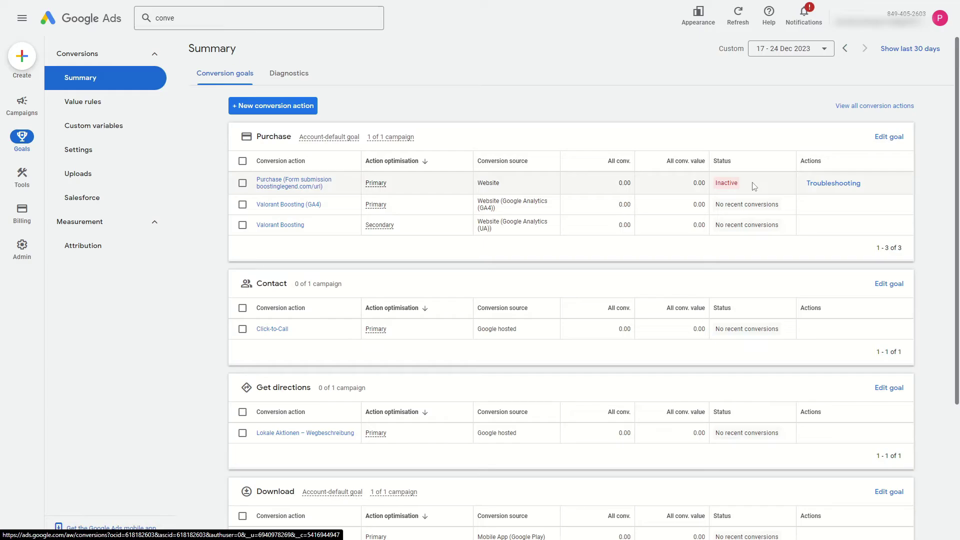
pyautogui.click(833, 183)
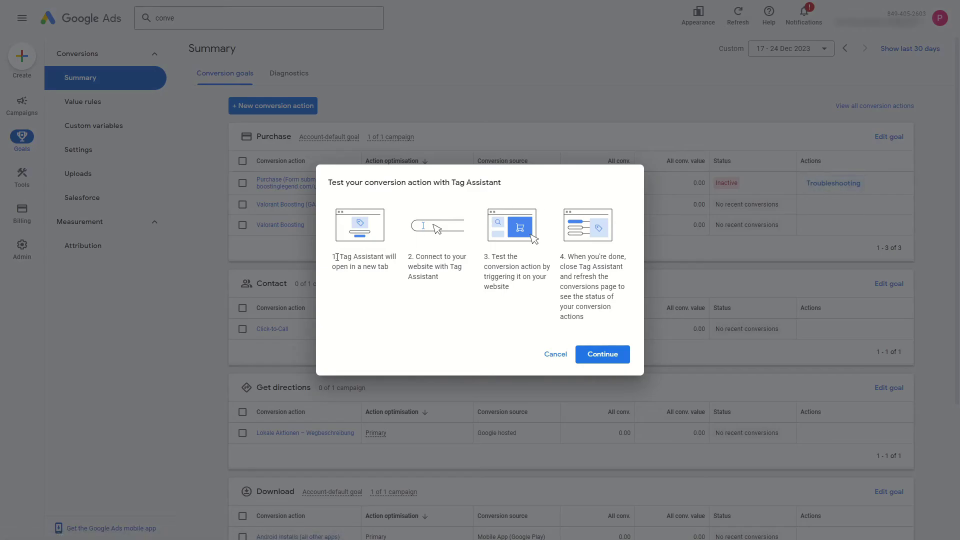
pyautogui.moveTo(355, 260); pyautogui.dragTo(439, 278)
pyautogui.click(382, 265)
pyautogui.click(491, 260)
pyautogui.moveTo(492, 256); pyautogui.dragTo(514, 288)
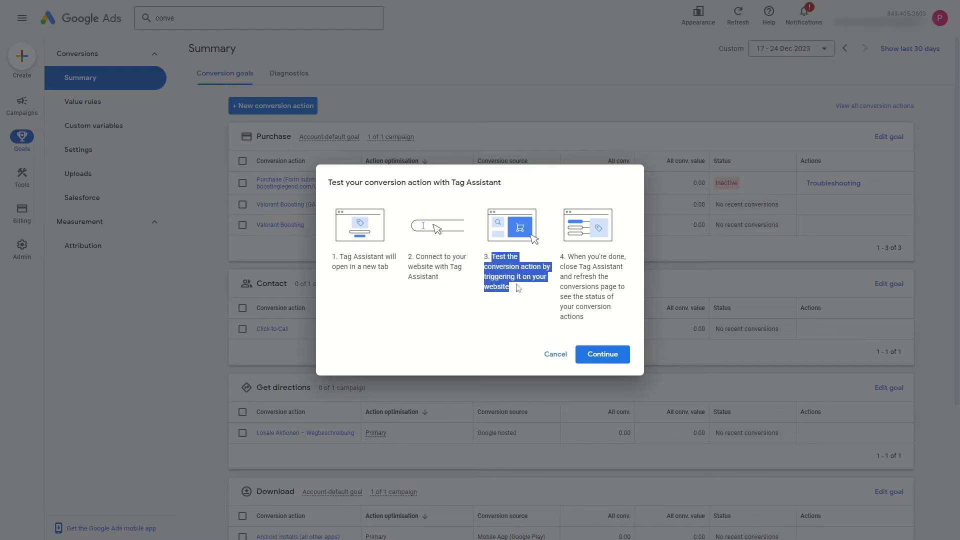
pyautogui.click(516, 288)
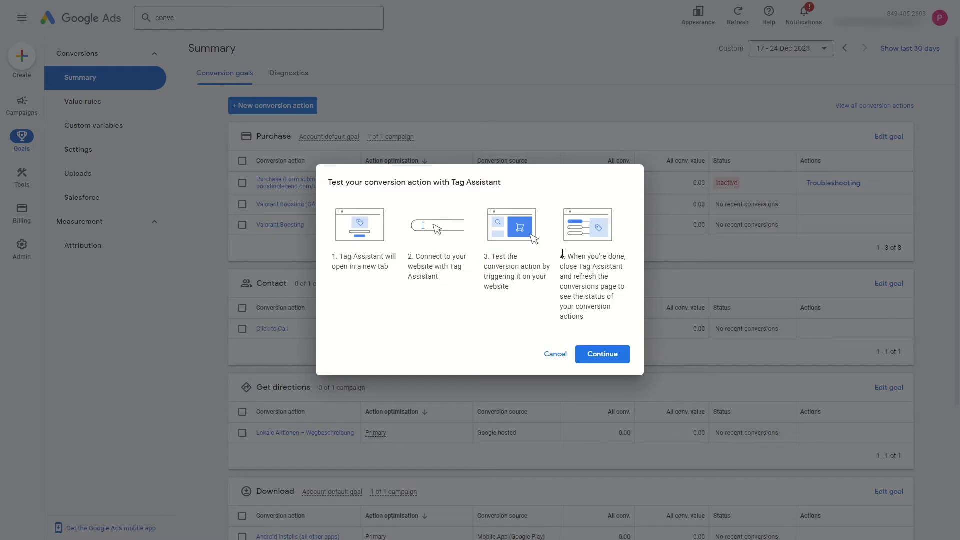
pyautogui.moveTo(569, 258); pyautogui.dragTo(562, 272)
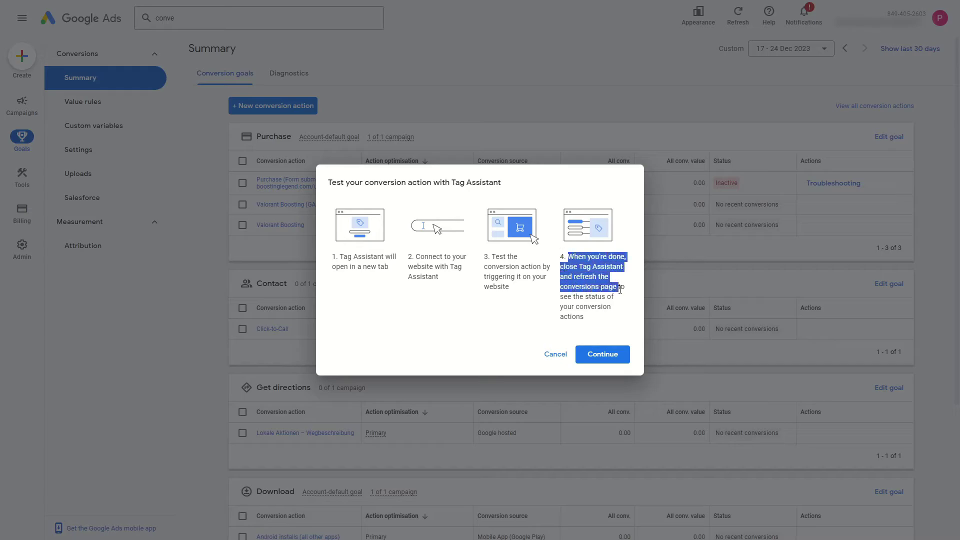
pyautogui.moveTo(562, 271)
pyautogui.mouseDown()
pyautogui.moveTo(572, 297)
pyautogui.moveTo(604, 306)
pyautogui.mouseUp()
pyautogui.click(600, 333)
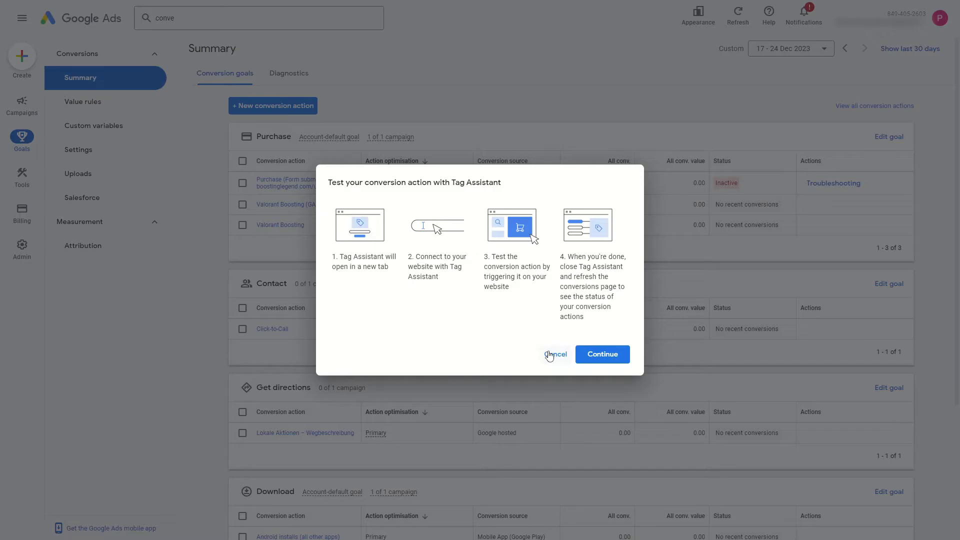
pyautogui.click(556, 354)
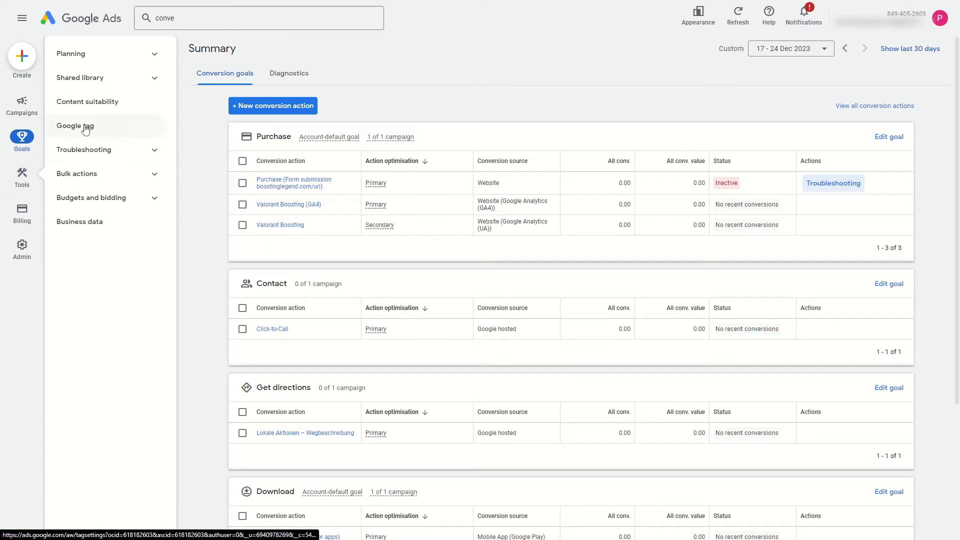
# Open the Google tag page and show its installation instructions for destination AW-456217574.
pyautogui.click(85, 126)
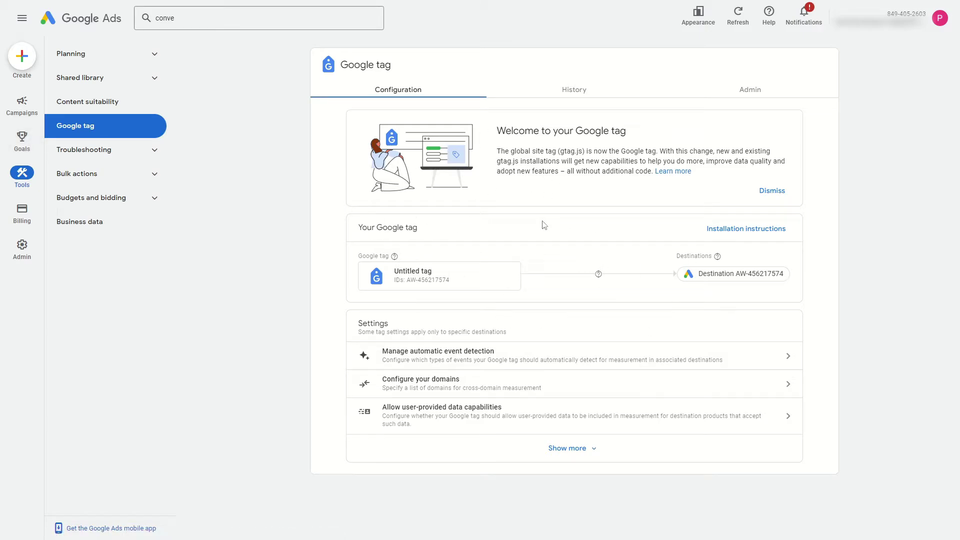
pyautogui.click(740, 231)
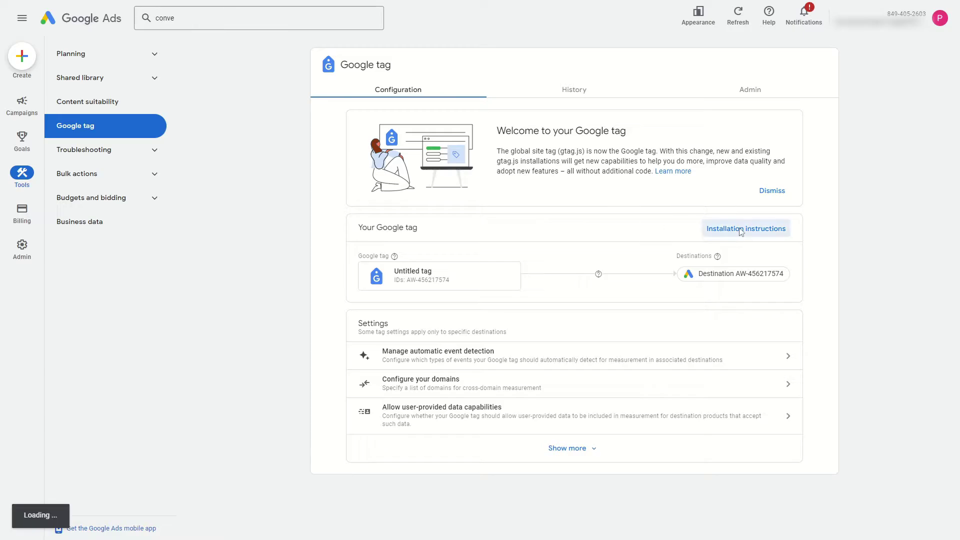
pyautogui.click(746, 229)
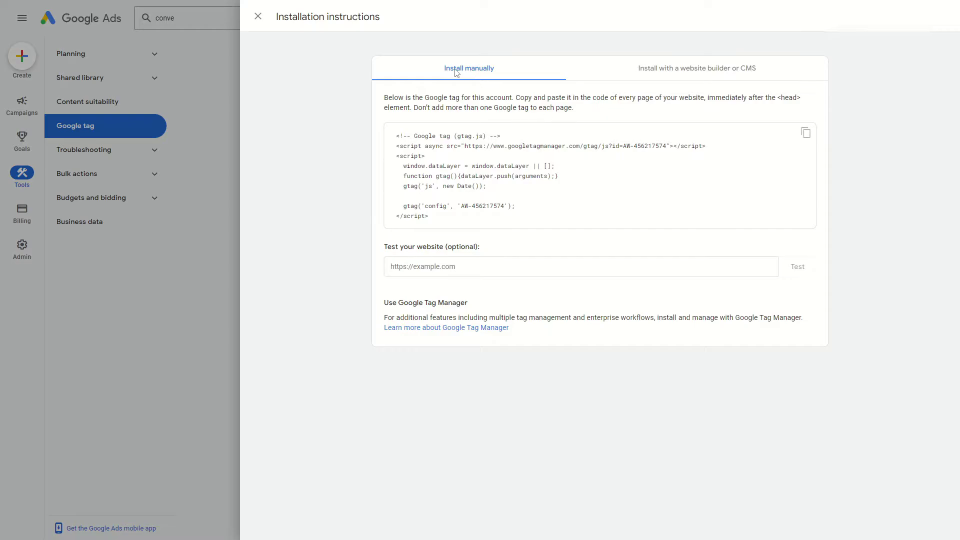
# Check the website-builder option, then copy the Install manually Google tag snippet to the clipboard.
pyautogui.click(456, 72)
pyautogui.click(708, 69)
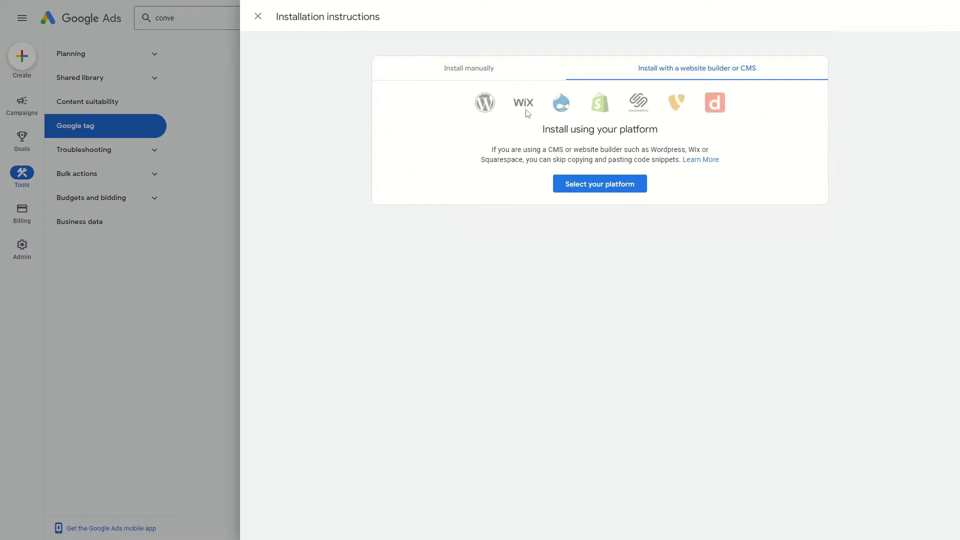
pyautogui.click(467, 73)
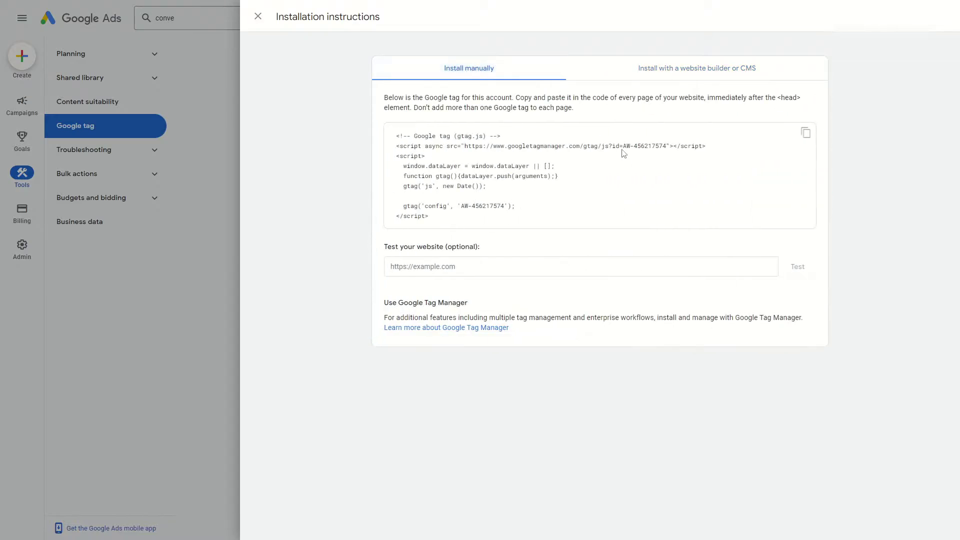
pyautogui.click(805, 134)
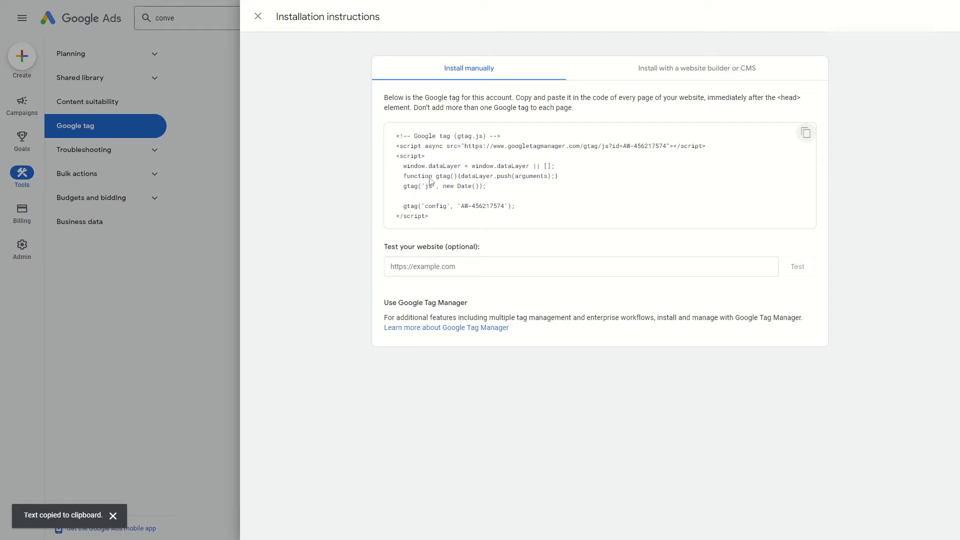
pyautogui.moveTo(400, 139); pyautogui.dragTo(459, 217)
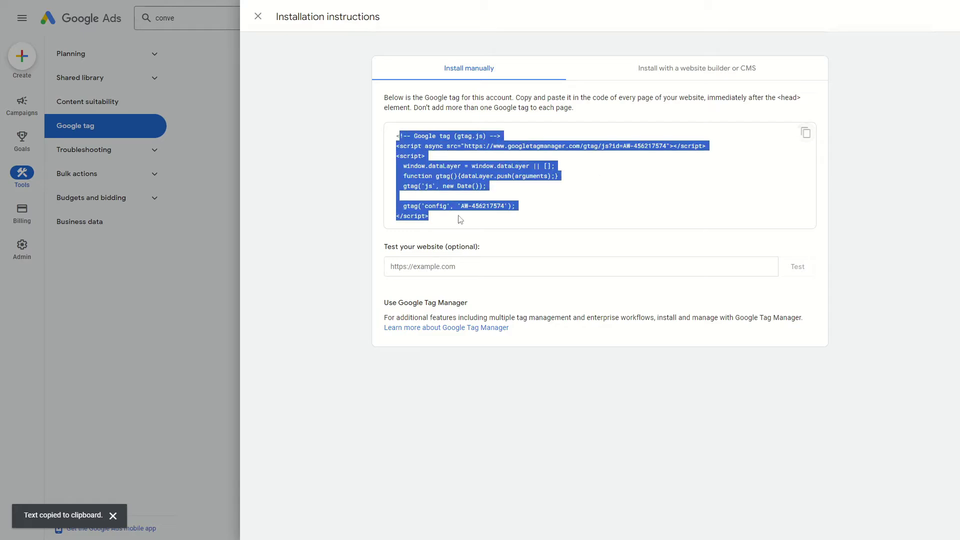
pyautogui.click(460, 219)
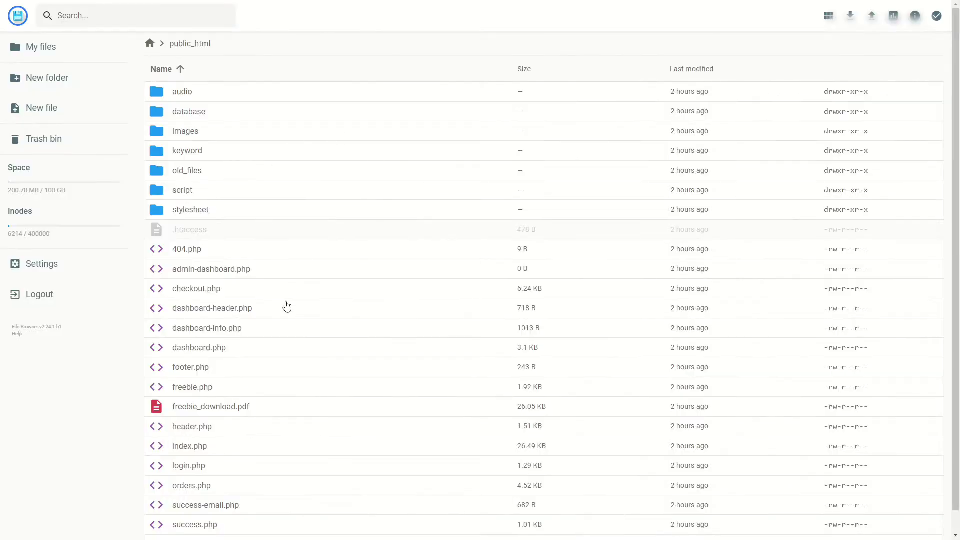
pyautogui.scroll(-1, 284, 307)
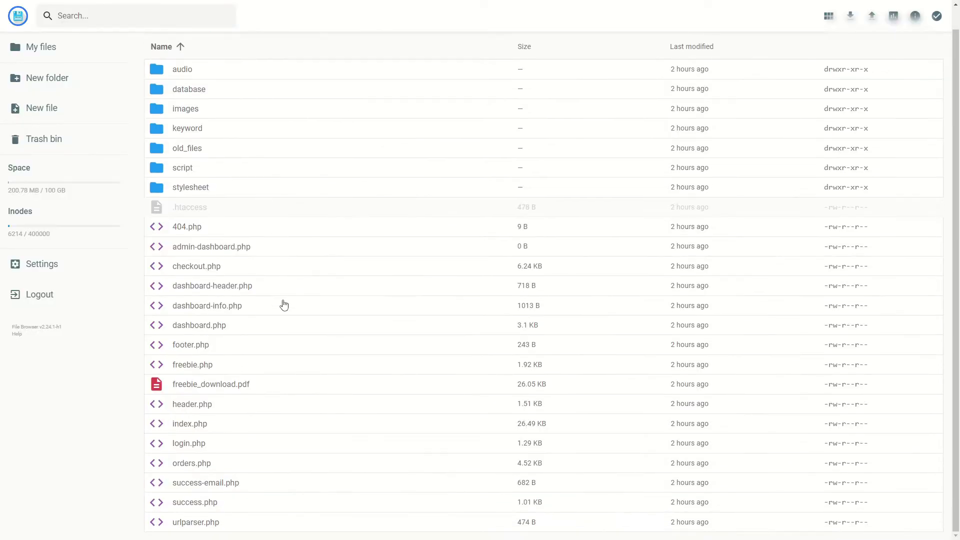
# Confirm the Google tag code sits on index.php lines 17–25 inside <head>, then close without saving.
pyautogui.doubleClick(183, 425)
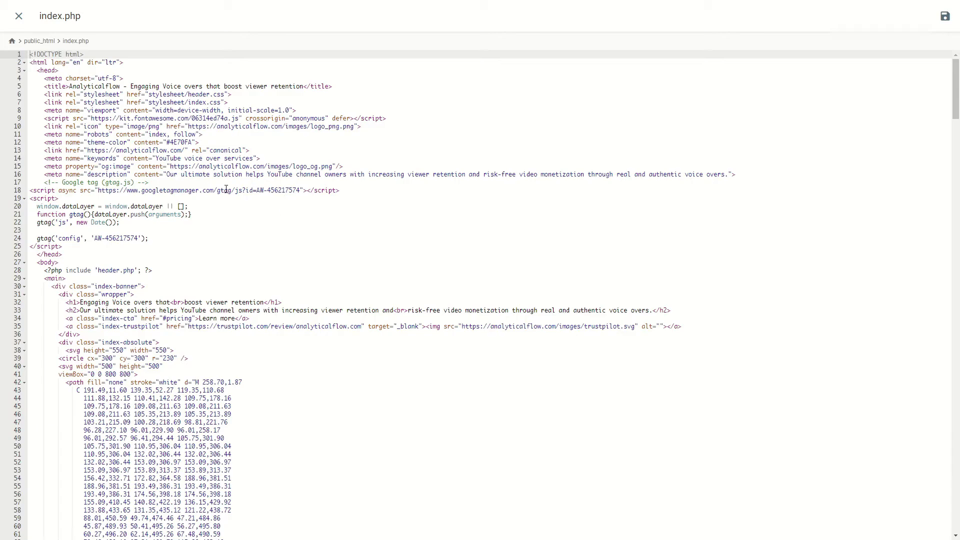
pyautogui.click(43, 70)
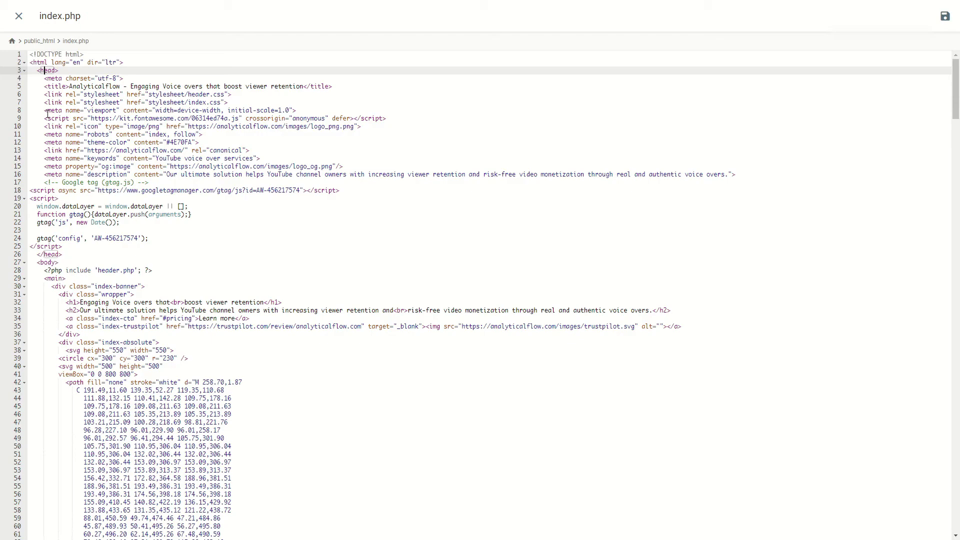
pyautogui.click(71, 247)
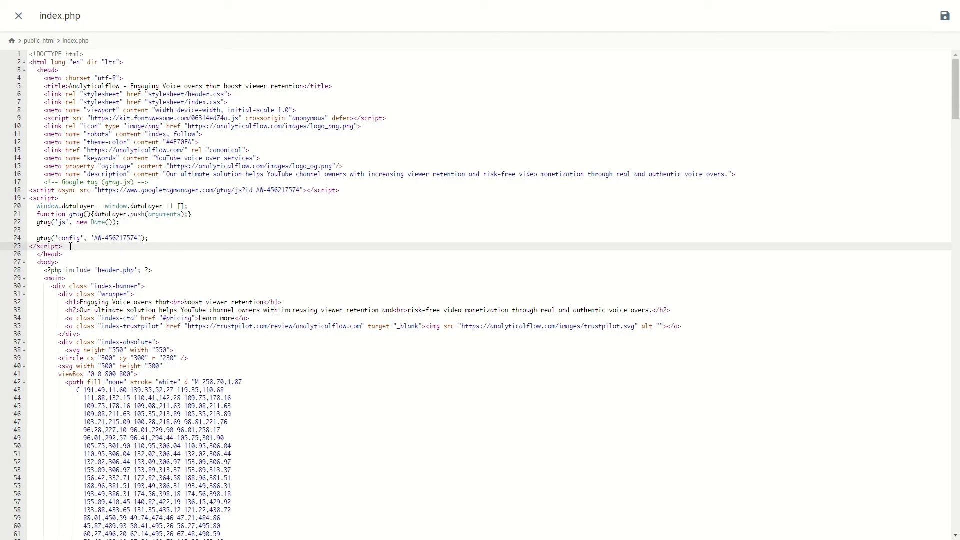
pyautogui.moveTo(70, 246)
pyautogui.mouseDown()
pyautogui.moveTo(38, 207)
pyautogui.moveTo(48, 182)
pyautogui.mouseUp()
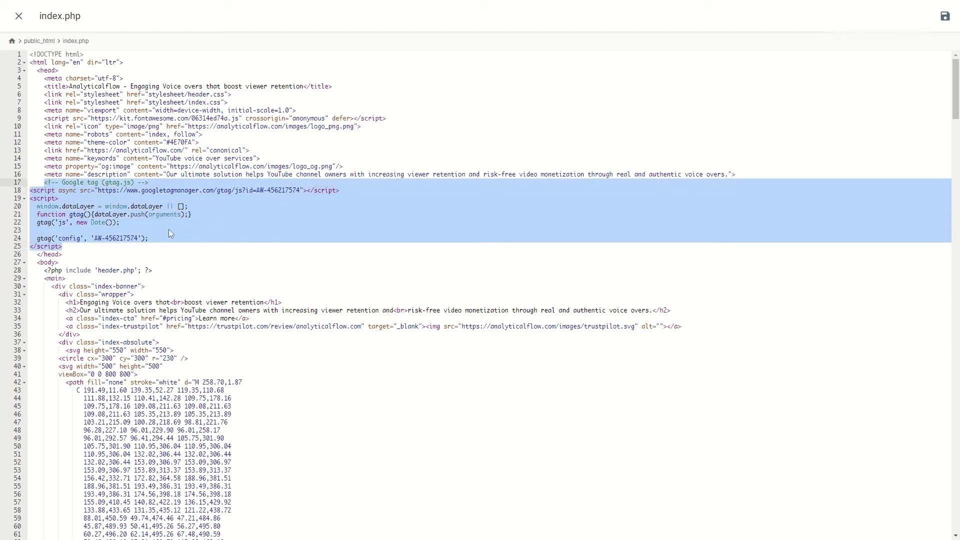
pyautogui.press('Right')
pyautogui.moveTo(71, 246)
pyautogui.mouseDown()
pyautogui.moveTo(37, 192)
pyautogui.moveTo(47, 182)
pyautogui.moveTo(60, 240)
pyautogui.mouseUp()
pyautogui.press('Right')
pyautogui.press('Down')
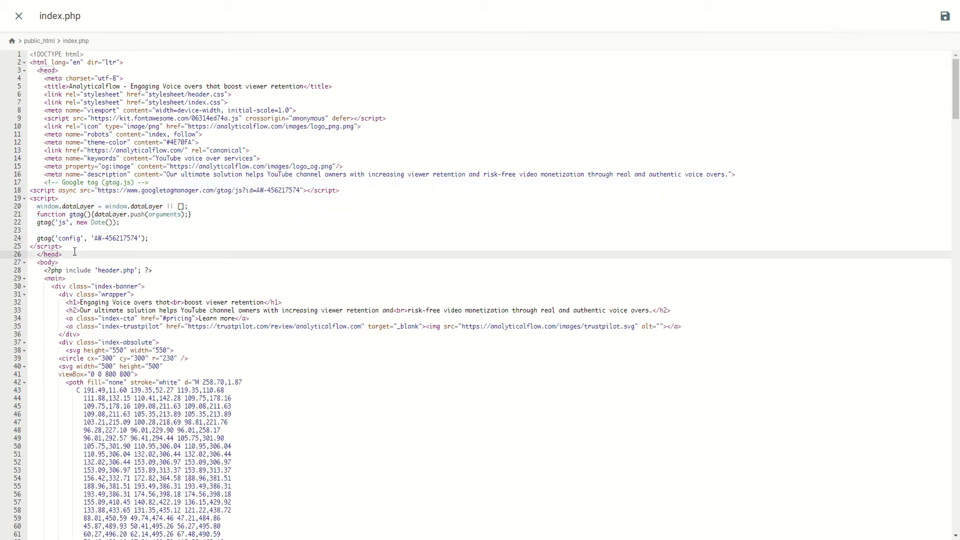
pyautogui.click(19, 19)
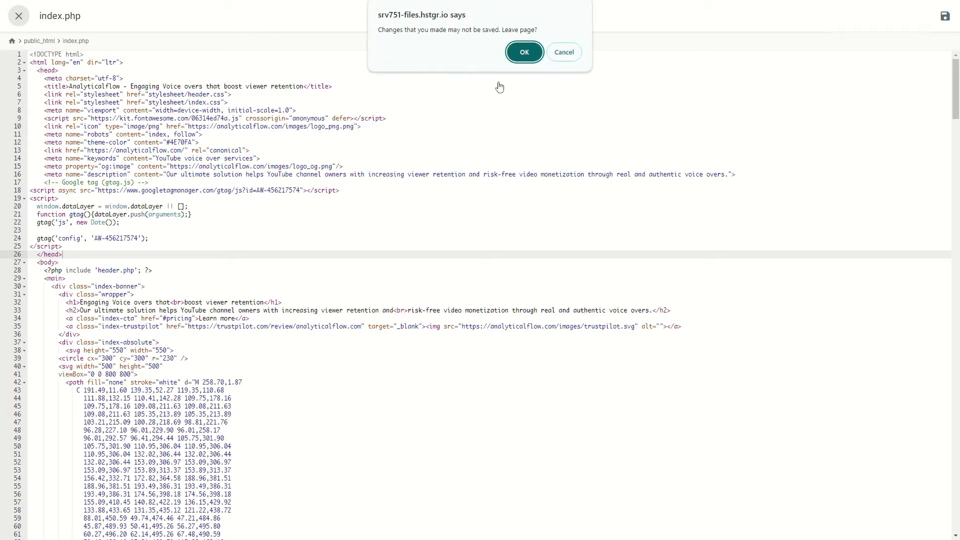
pyautogui.click(523, 52)
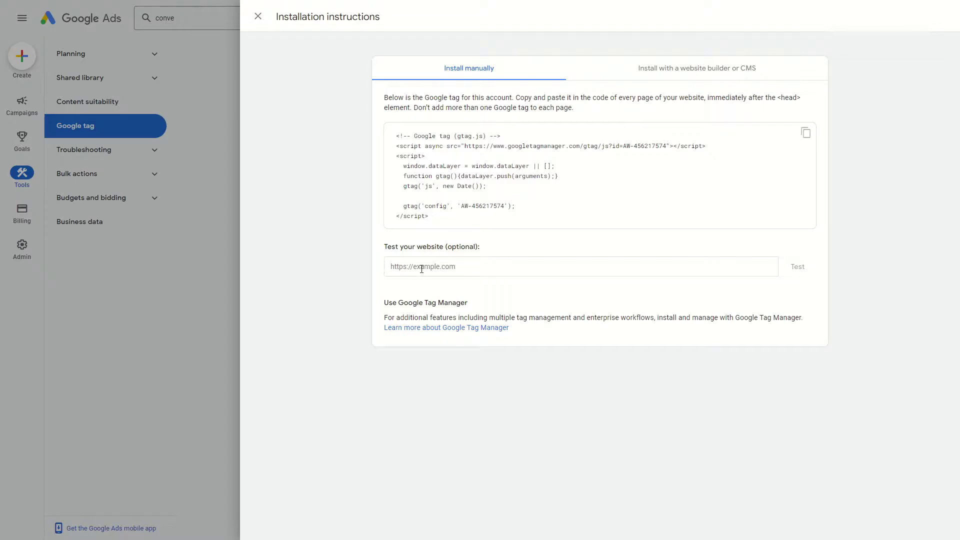
# Leave the tag instructions and review the inactive Purchase action's details from the conversions summary.
pyautogui.click(257, 17)
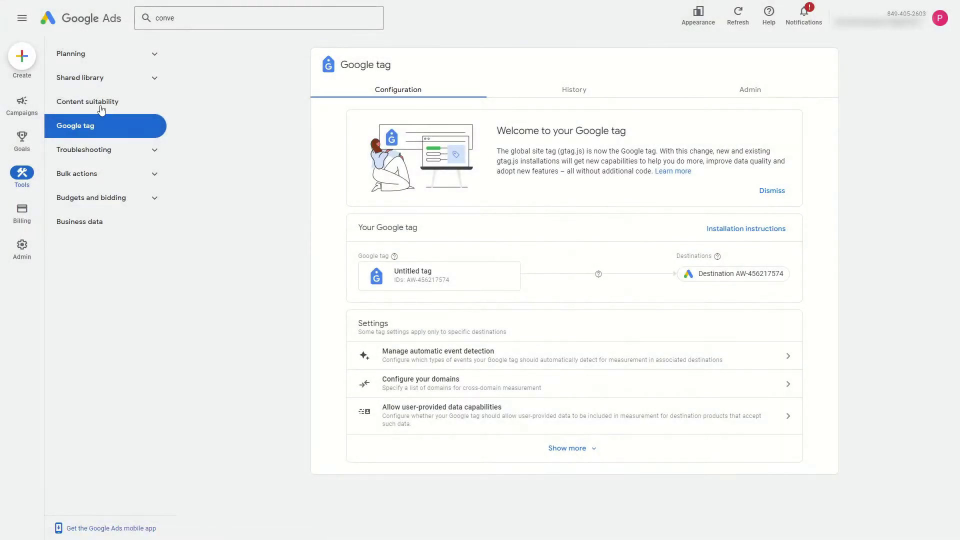
pyautogui.click(22, 139)
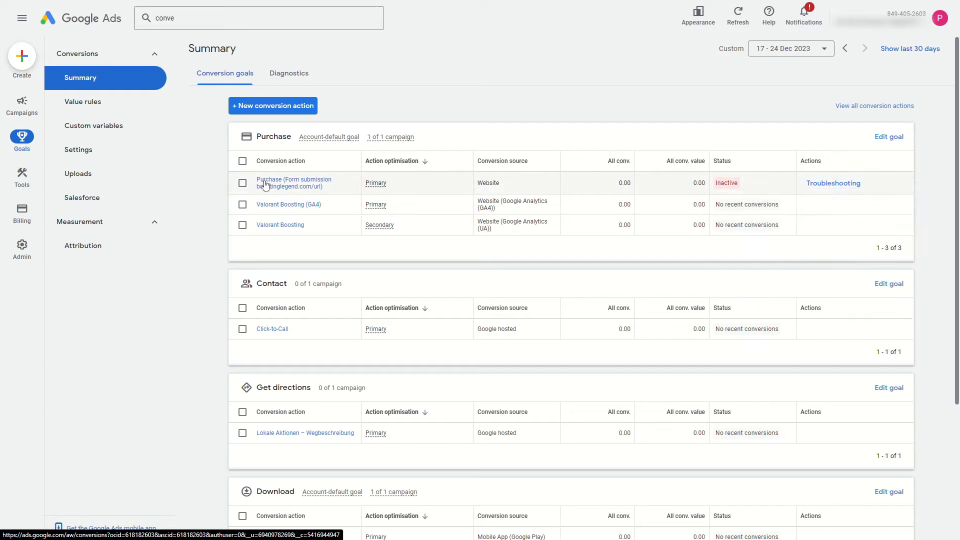
pyautogui.click(286, 185)
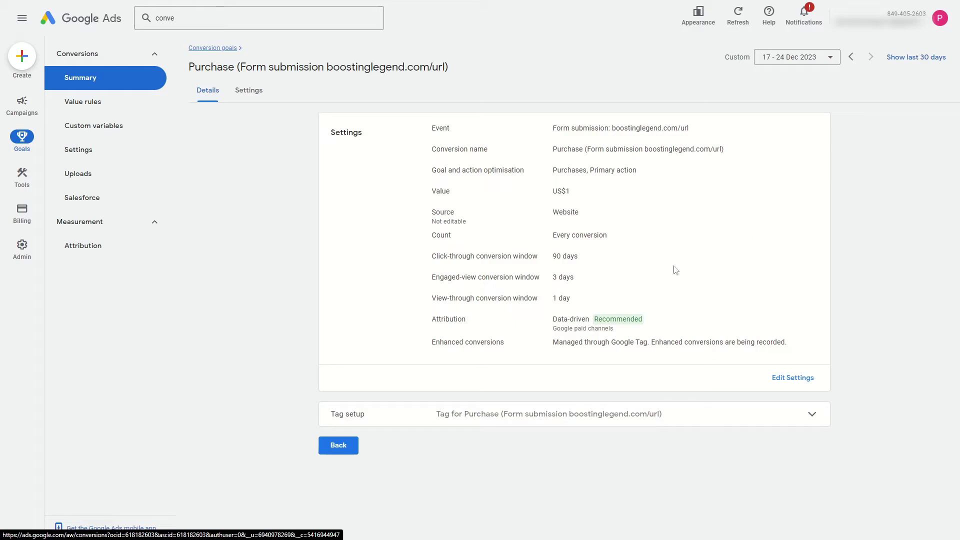
pyautogui.click(89, 85)
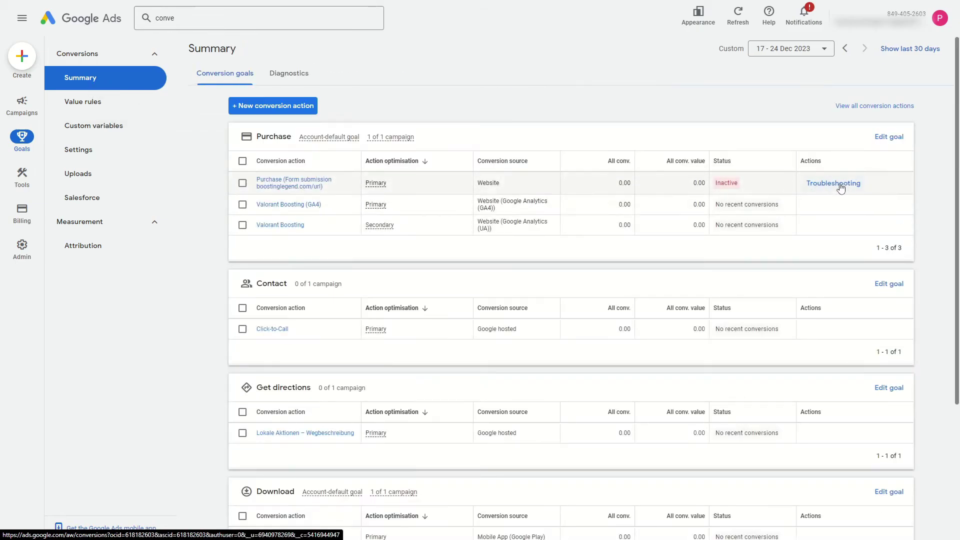
# Troubleshoot the Purchase action and continue into Tag Assistant, focusing the website URL field.
pyautogui.click(842, 192)
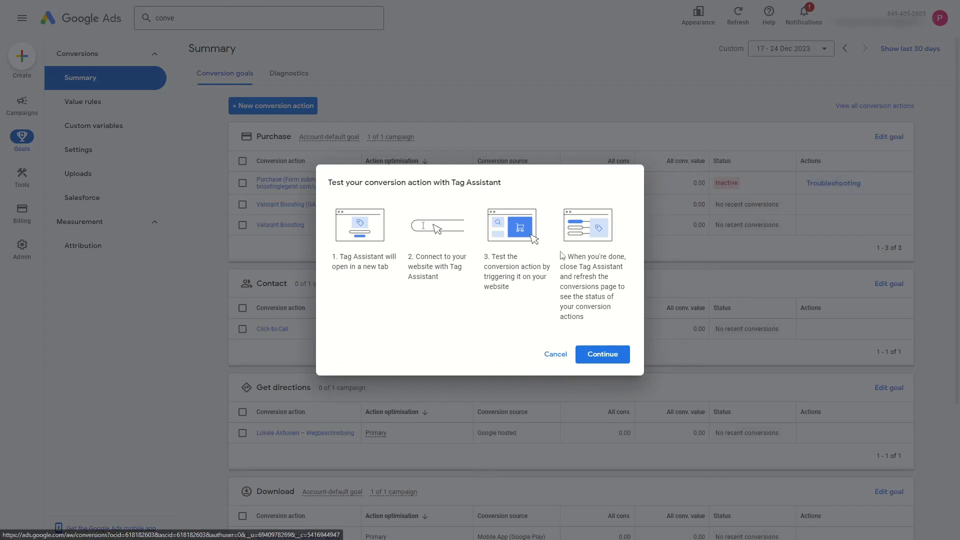
pyautogui.click(600, 354)
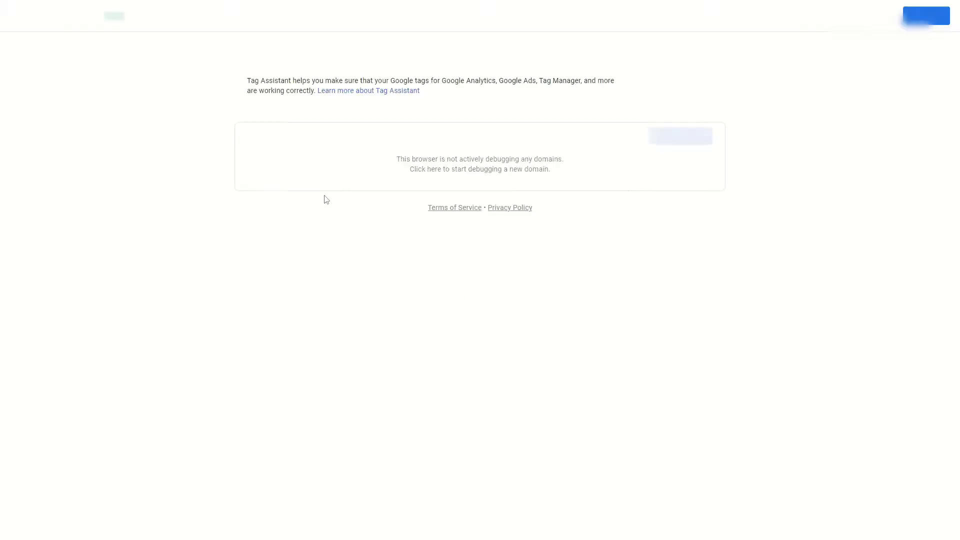
pyautogui.click(351, 204)
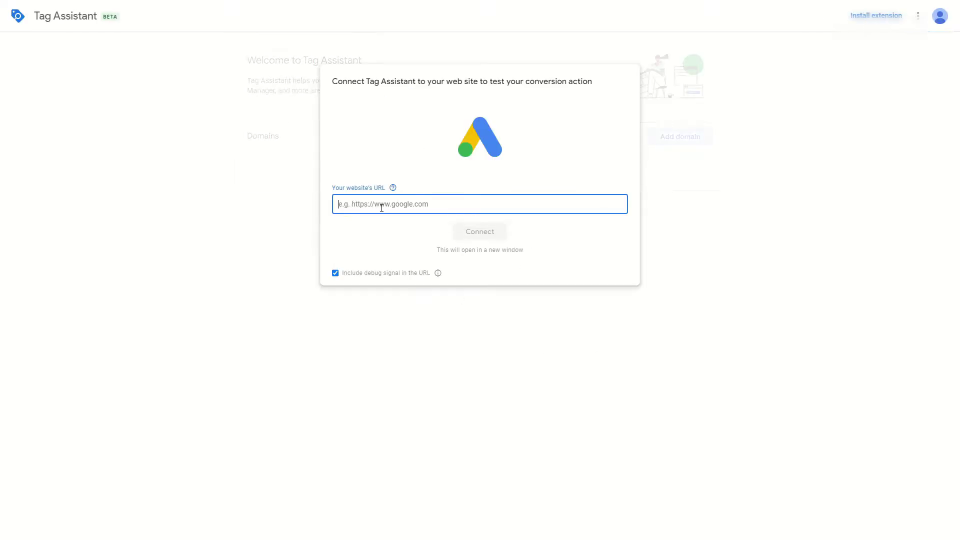
pyautogui.click(425, 193)
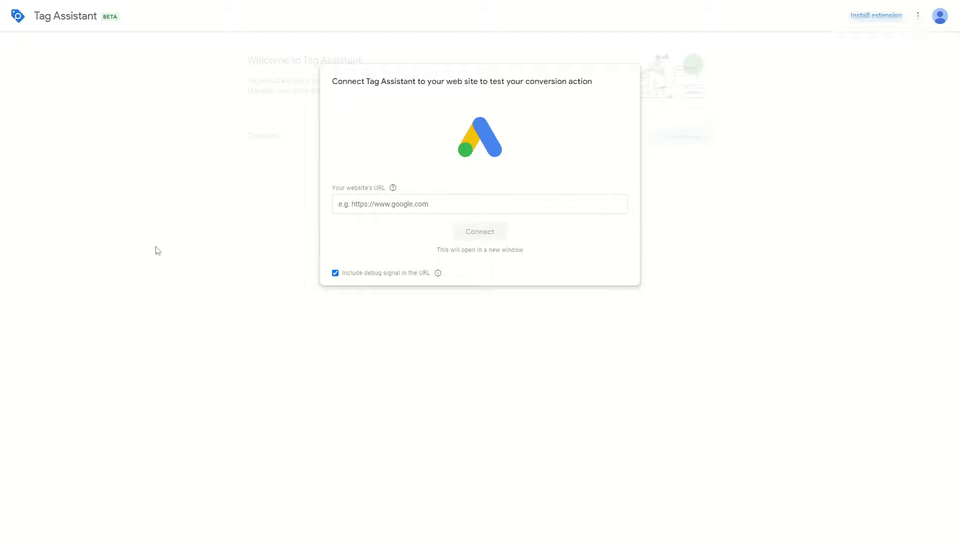